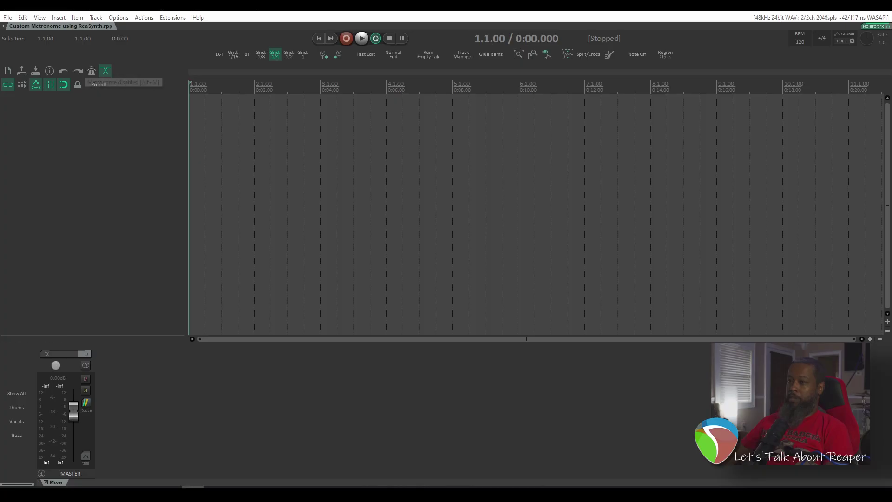
Open the metronome settings, look over the beat pattern choices, and close them unchanged.
{"action": "right_click", "coordinate": [91, 74]}
{"action": "left_click_drag", "start_coordinate": [223, 82], "coordinate": [224, 81]}
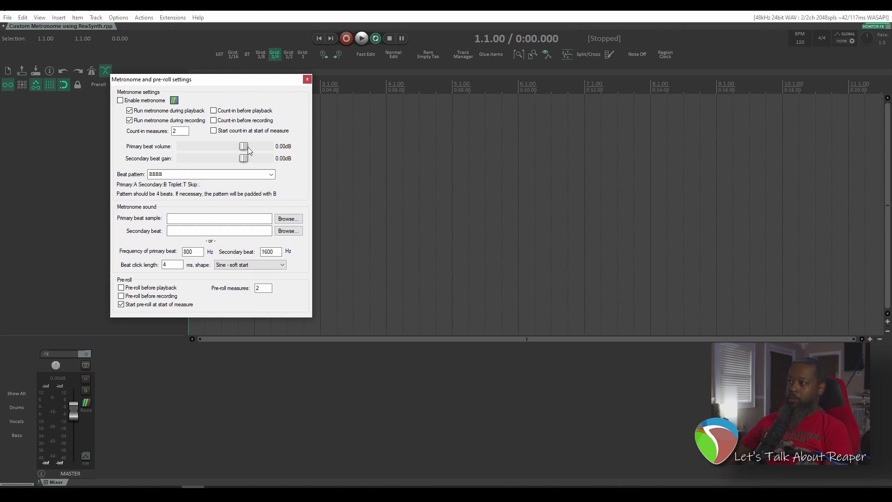
{"action": "left_click", "coordinate": [271, 174]}
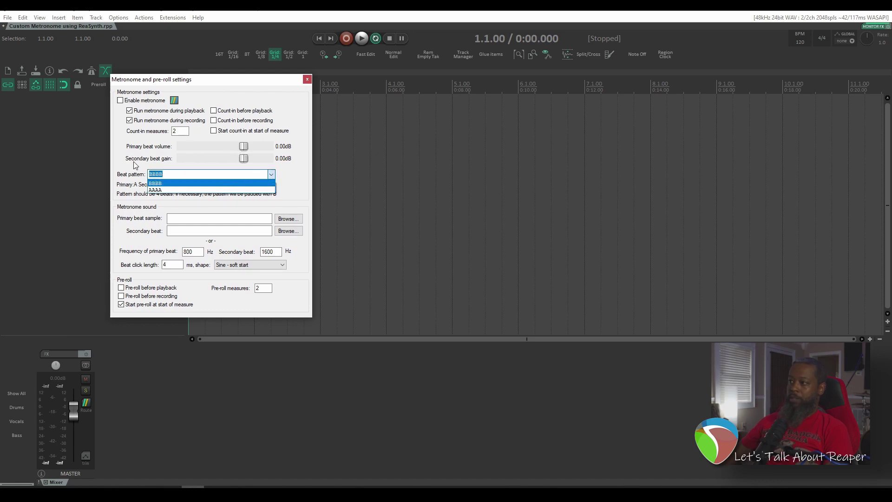
{"action": "left_click", "coordinate": [200, 83]}
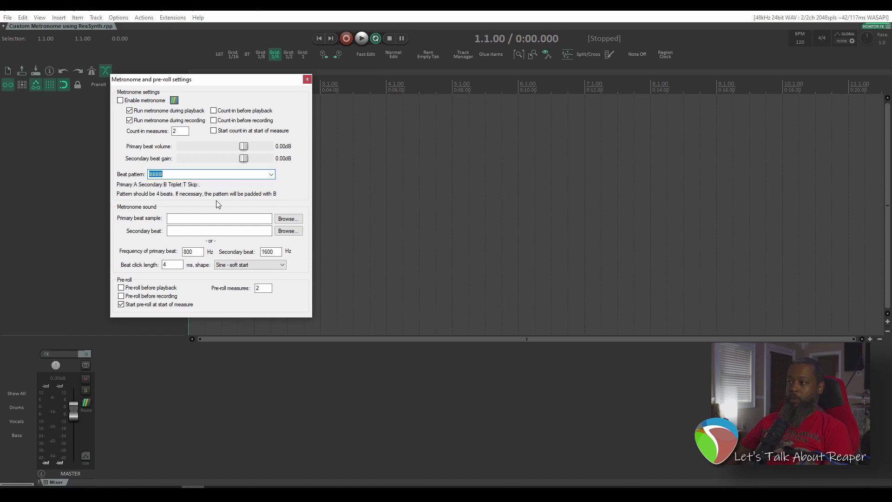
{"action": "left_click", "coordinate": [308, 81]}
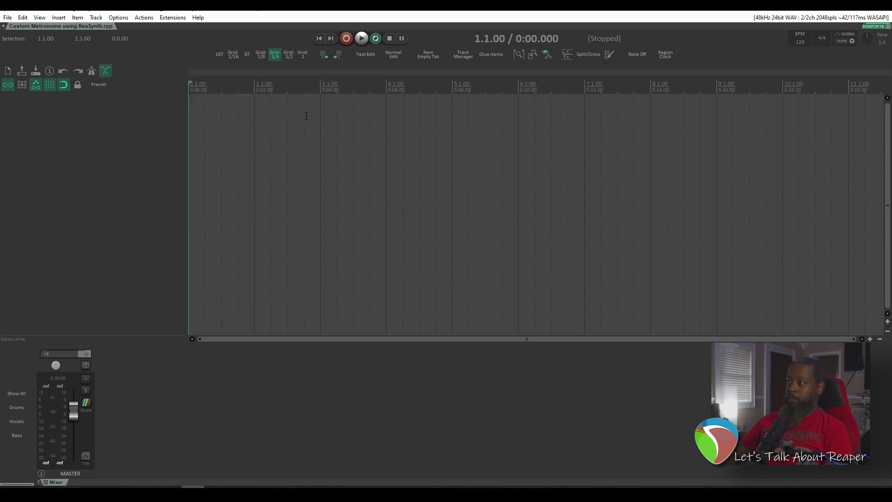
Insert ReaSynth (Cockos) as a virtual instrument on a new track, filtering plugins by 'reas'.
{"action": "right_click", "coordinate": [44, 118]}
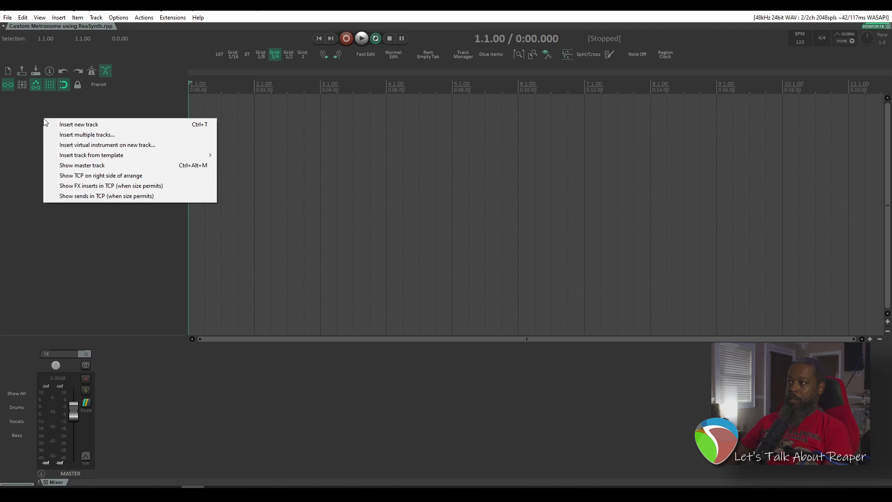
{"action": "left_click", "coordinate": [94, 145]}
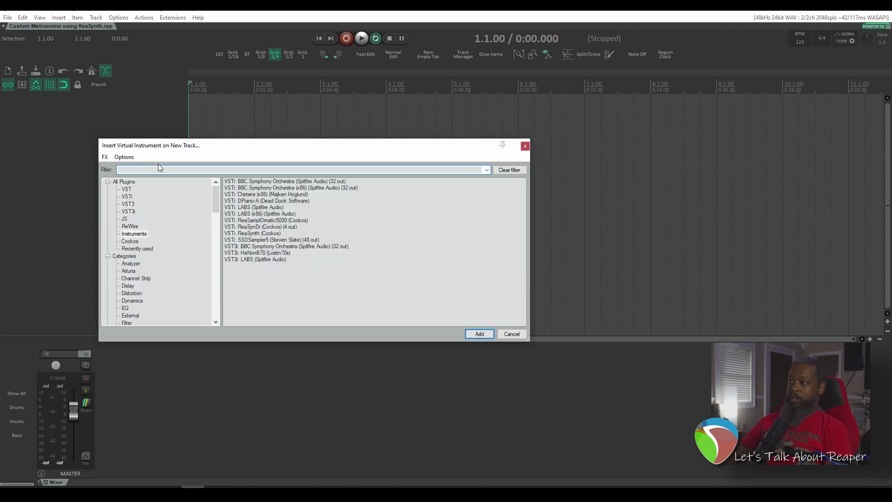
{"action": "type", "text": "reat"}
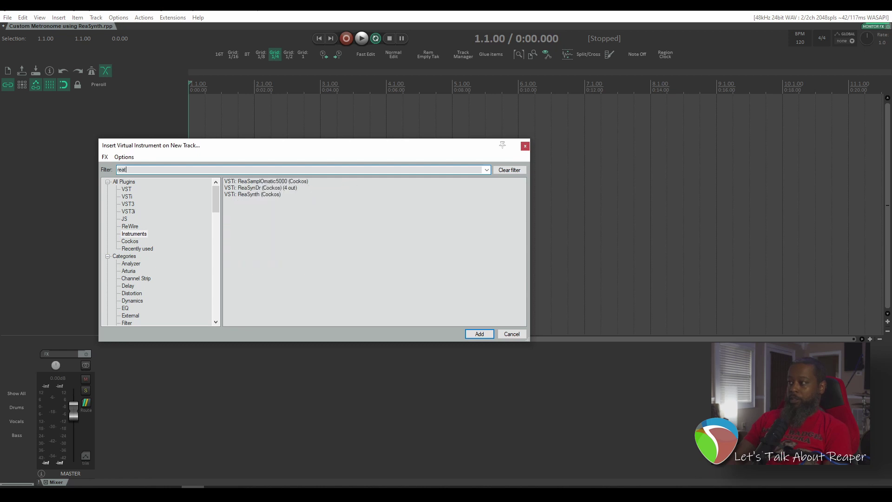
{"action": "key", "text": "BackSpace"}
{"action": "type", "text": "s"}
{"action": "left_click", "coordinate": [479, 335]}
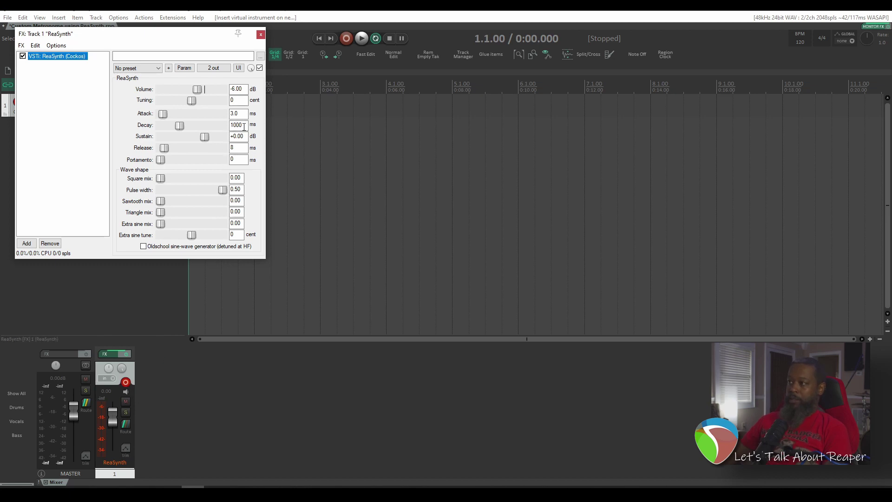
Change ReaSynth's Decay from 1000 ms to 25 ms and close the FX window.
{"action": "left_click_drag", "start_coordinate": [245, 126], "coordinate": [237, 125]}
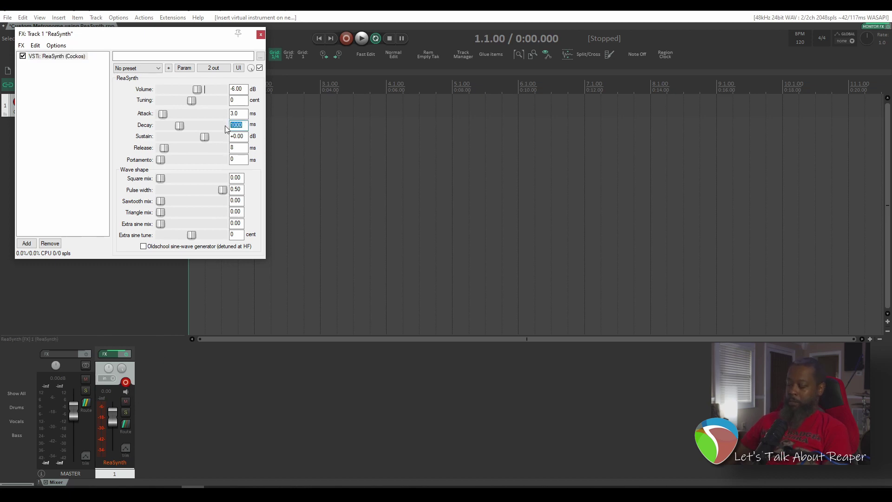
{"action": "type", "text": "25"}
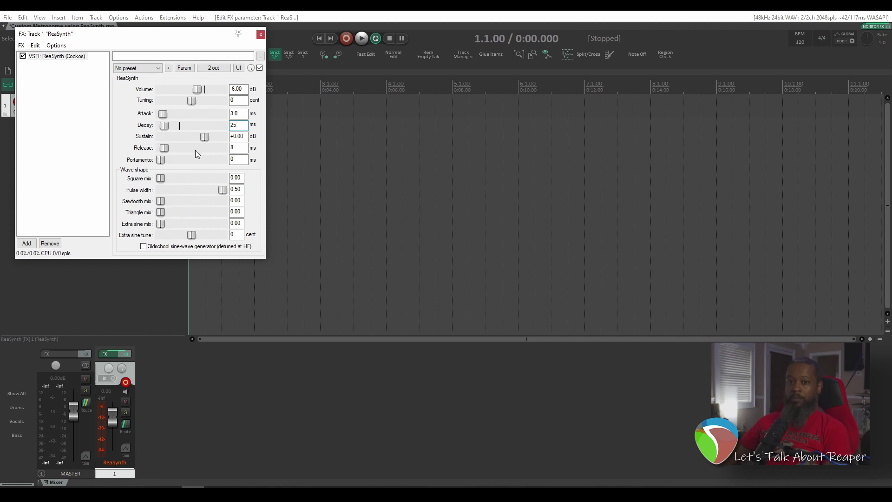
{"action": "left_click", "coordinate": [261, 35]}
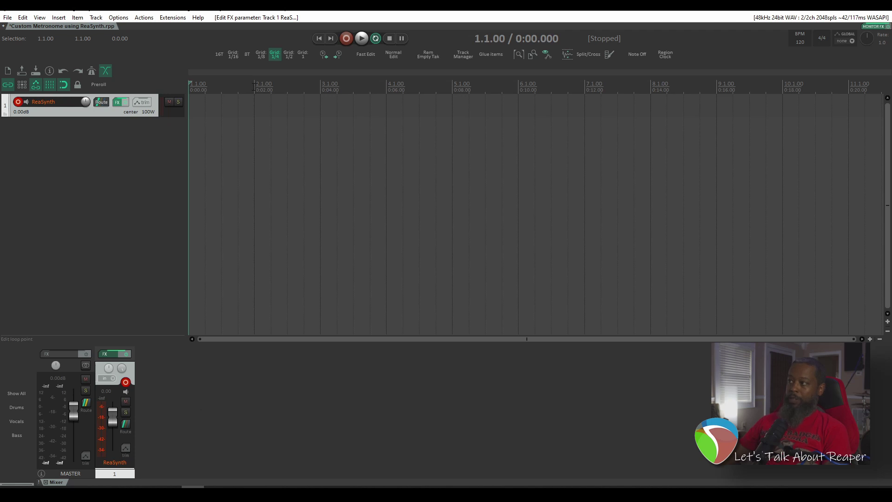
Time-select measure 1 in the ruler and insert a new MIDI item over it.
{"action": "left_click_drag", "start_coordinate": [255, 87], "coordinate": [190, 91]}
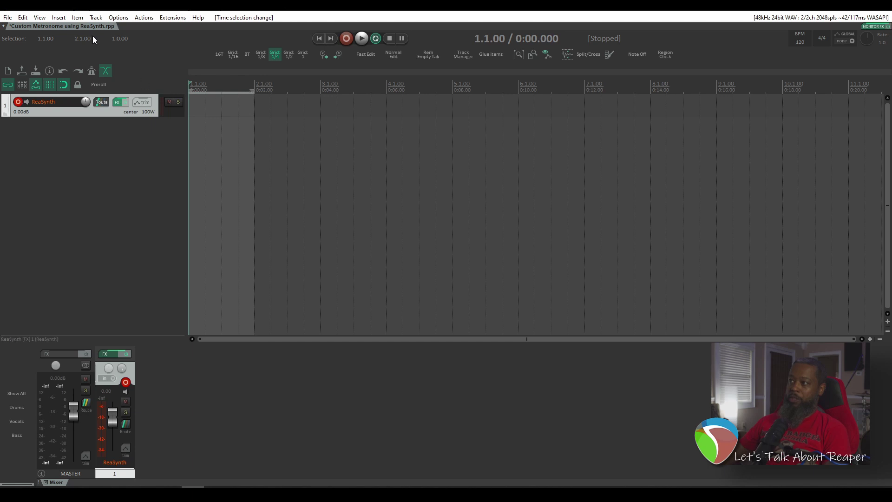
{"action": "left_click", "coordinate": [60, 19]}
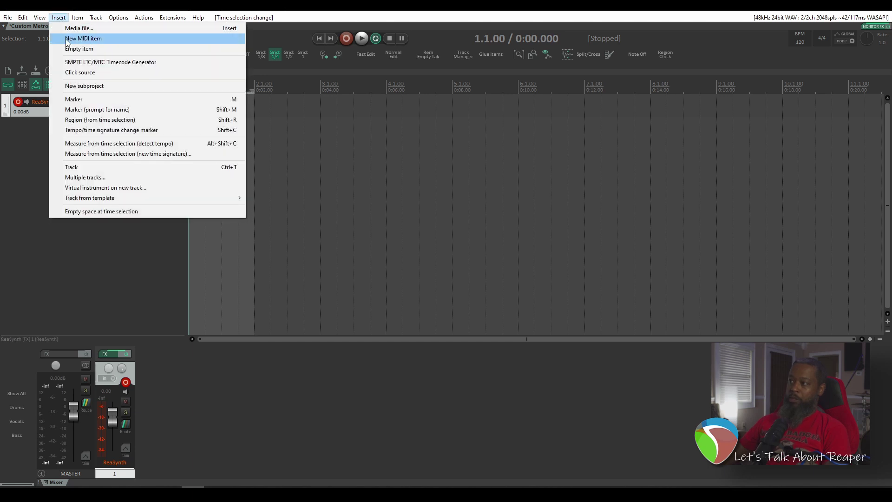
{"action": "left_click", "coordinate": [67, 40]}
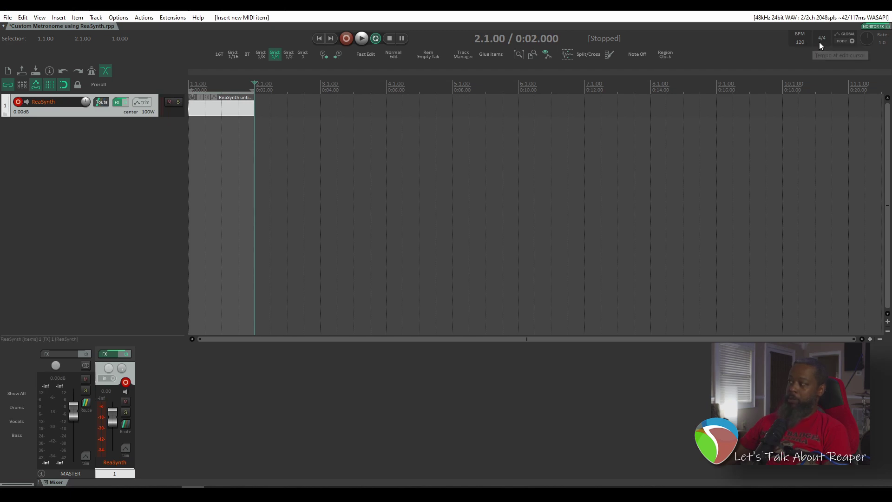
Open the MIDI item in the editor, set ReaSynth volume to -3.19 dB, and audition keys up to C6.
{"action": "double_click", "coordinate": [212, 112]}
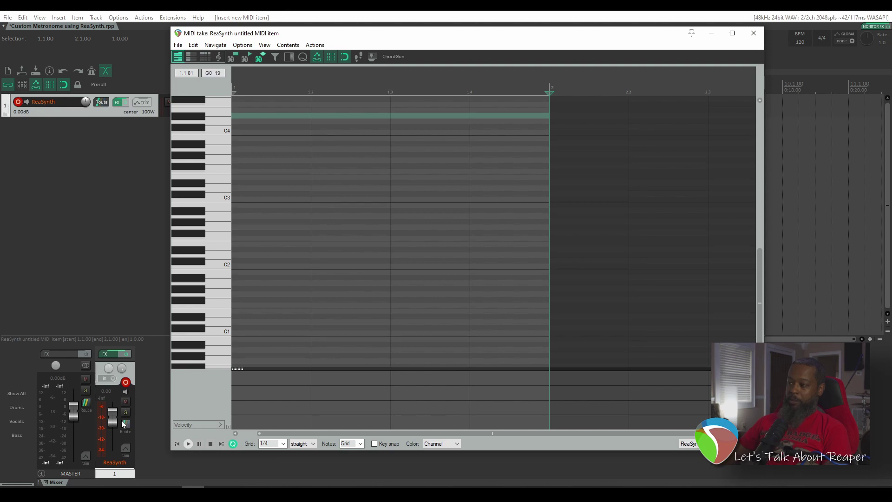
{"action": "left_click_drag", "start_coordinate": [113, 422], "coordinate": [112, 425]}
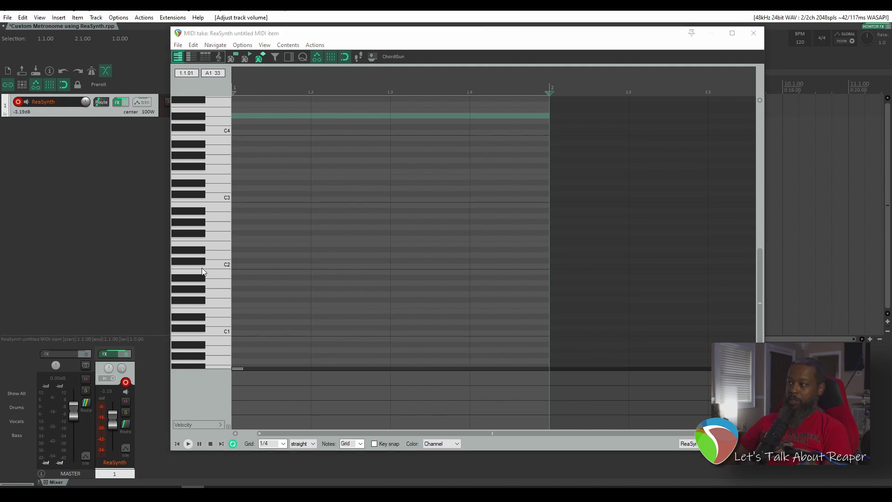
{"action": "left_click", "coordinate": [219, 139]}
{"action": "left_click", "coordinate": [226, 190]}
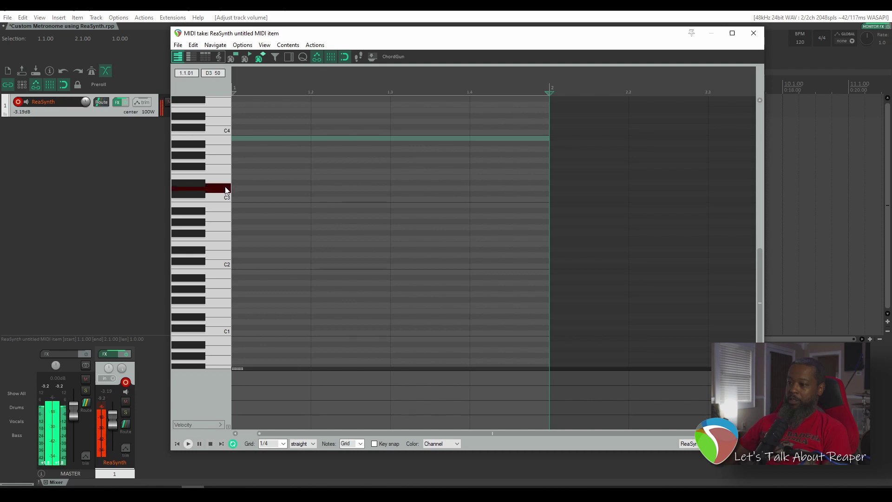
{"action": "left_click", "coordinate": [226, 238]}
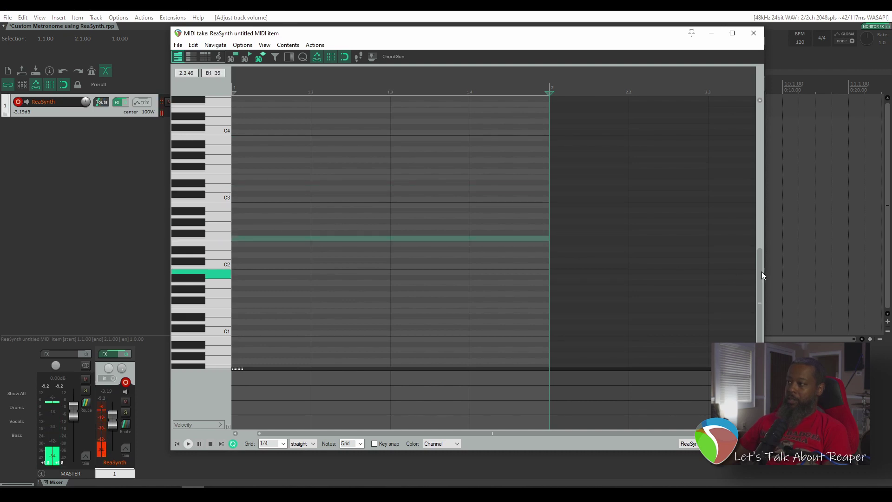
{"action": "left_click_drag", "start_coordinate": [762, 271], "coordinate": [750, 224]}
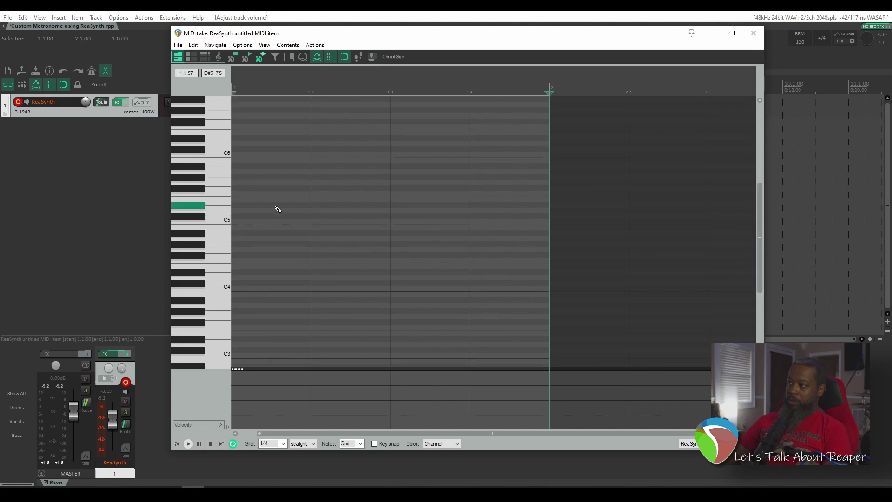
{"action": "left_click", "coordinate": [225, 153]}
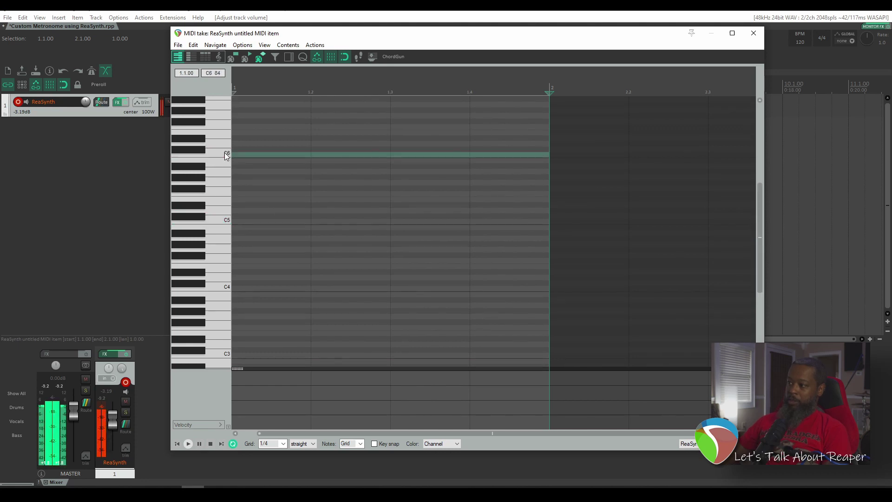
{"action": "scroll", "coordinate": [247, 160], "scroll_direction": "up", "scroll_amount": 2}
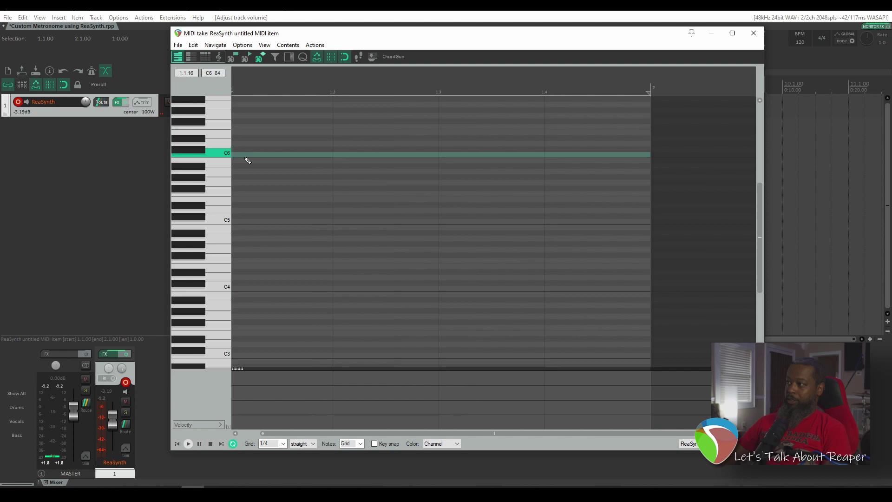
{"action": "scroll", "coordinate": [248, 160], "scroll_direction": "up", "scroll_amount": 2}
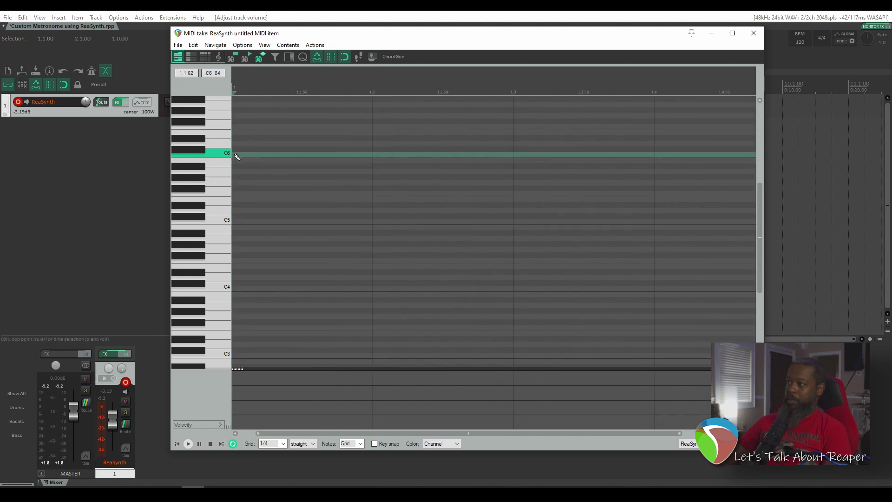
Add a C6 note on beat 1 and C5 notes on beats 2, 3 and 4.
{"action": "left_click", "coordinate": [237, 158]}
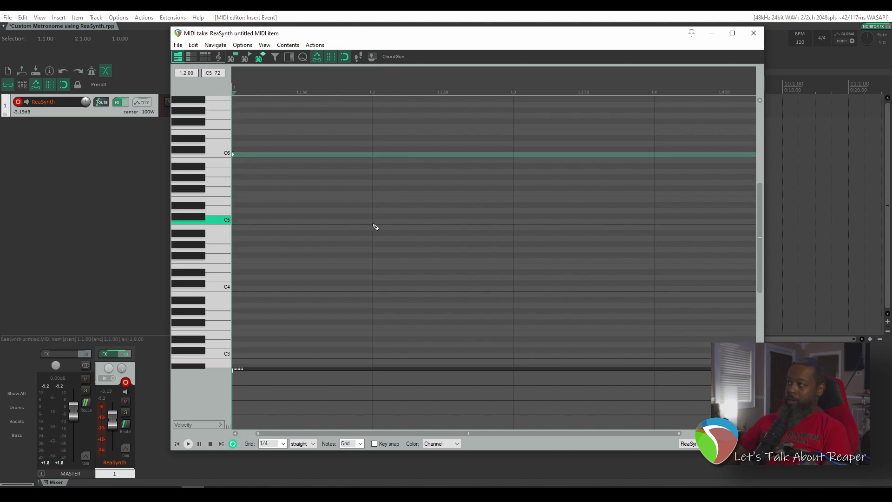
{"action": "key", "text": "f"}
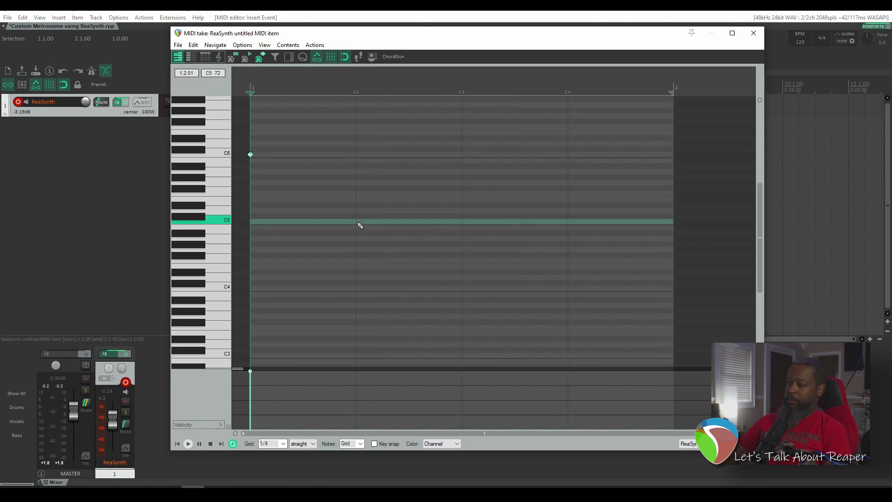
{"action": "left_click", "coordinate": [358, 222]}
{"action": "left_click", "coordinate": [463, 222]}
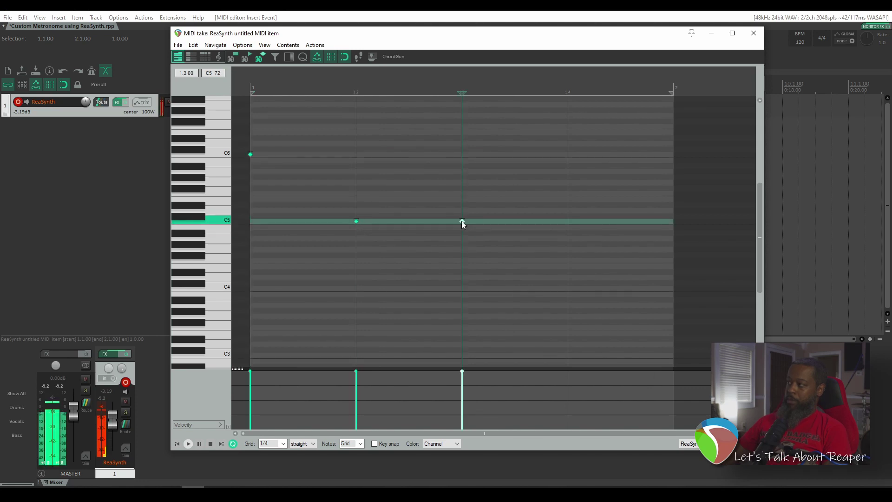
{"action": "left_click", "coordinate": [572, 223]}
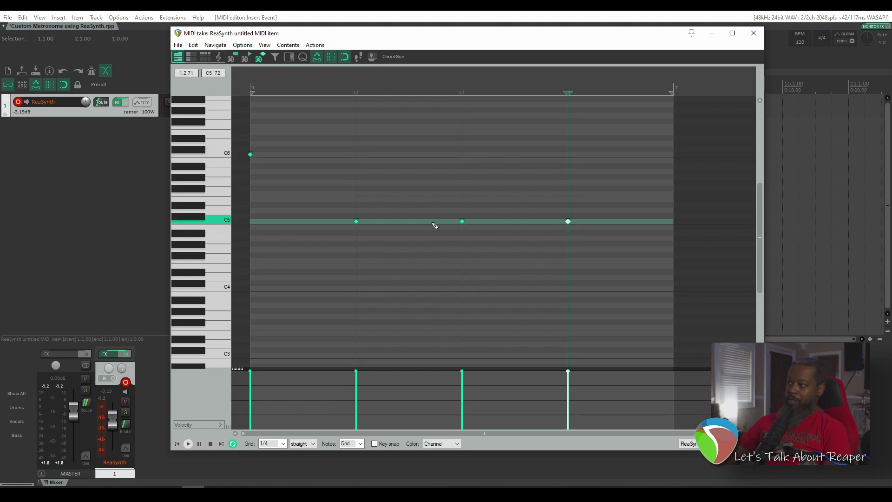
Play the click pattern from the item start, then stop playback.
{"action": "key", "text": "Home"}
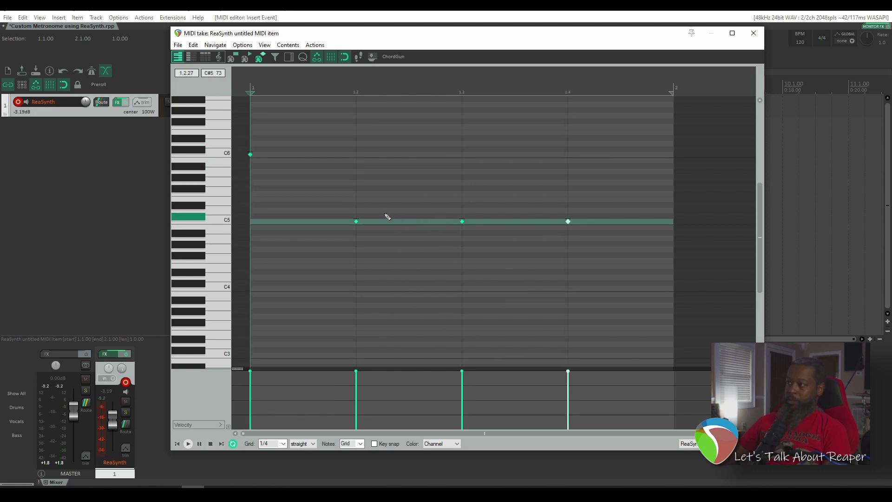
{"action": "key", "text": "space"}
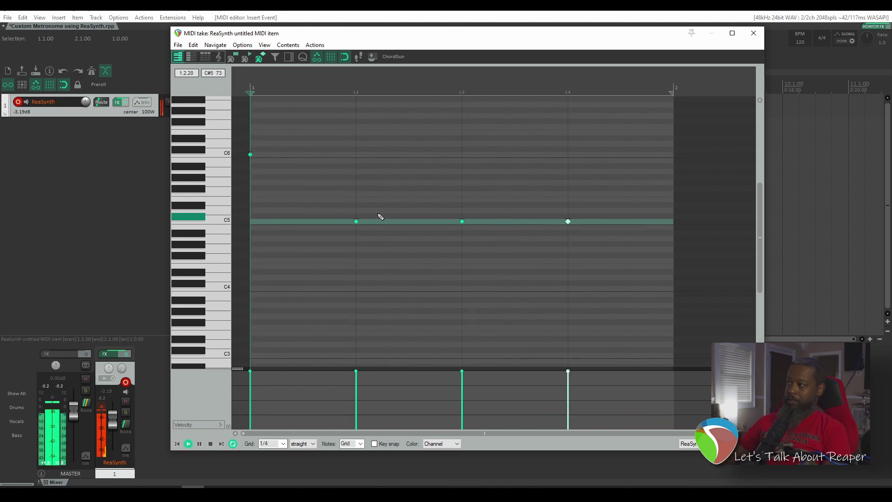
{"action": "key", "text": "space"}
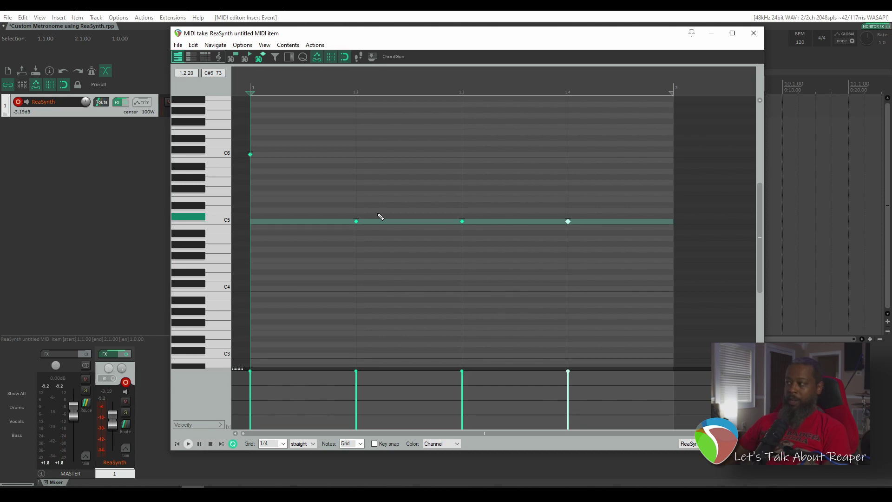
Switch the grid to 1/8, add C5 clicks on the four off-beats, and play them back.
{"action": "left_click", "coordinate": [284, 445]}
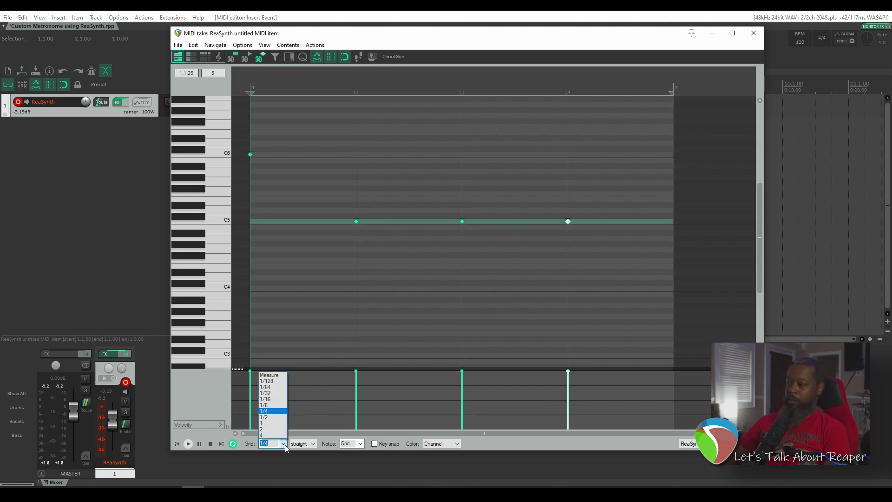
{"action": "left_click", "coordinate": [273, 409]}
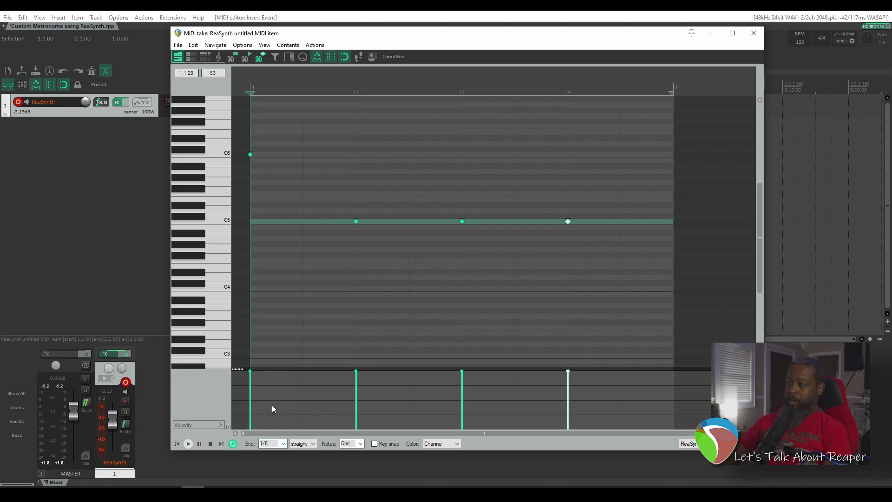
{"action": "left_click", "coordinate": [304, 222]}
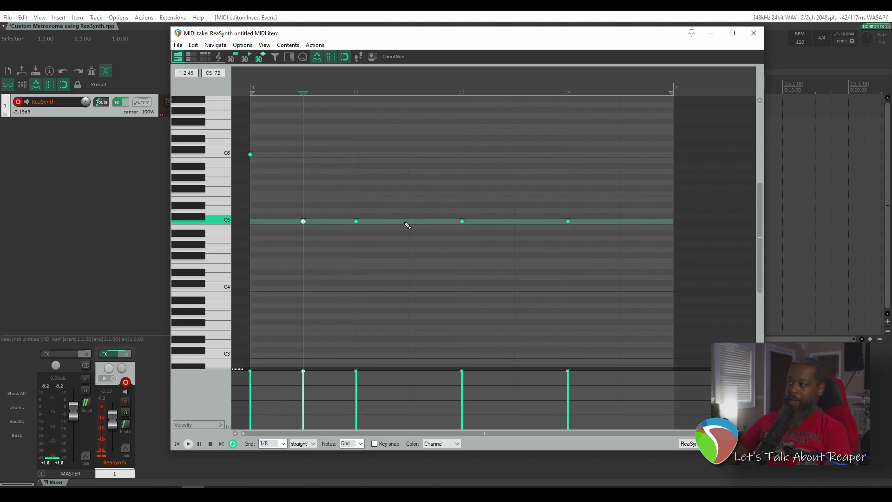
{"action": "left_click", "coordinate": [410, 222]}
{"action": "left_click", "coordinate": [516, 223]}
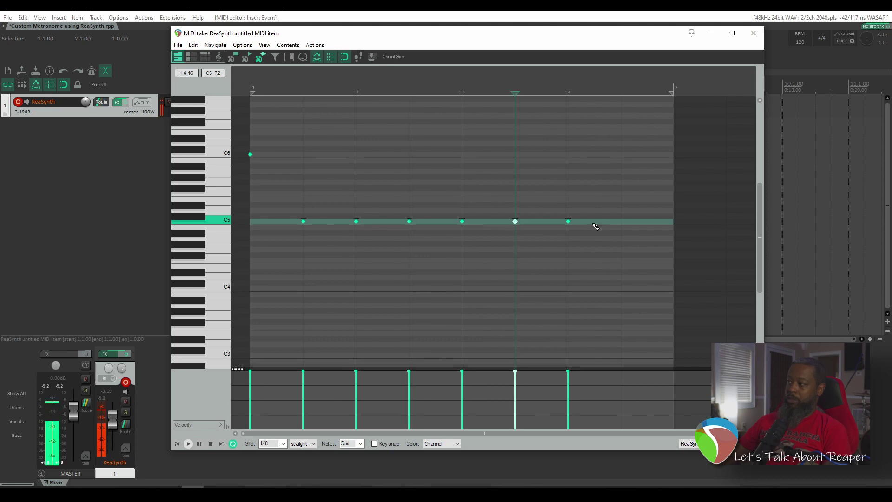
{"action": "left_click", "coordinate": [622, 222]}
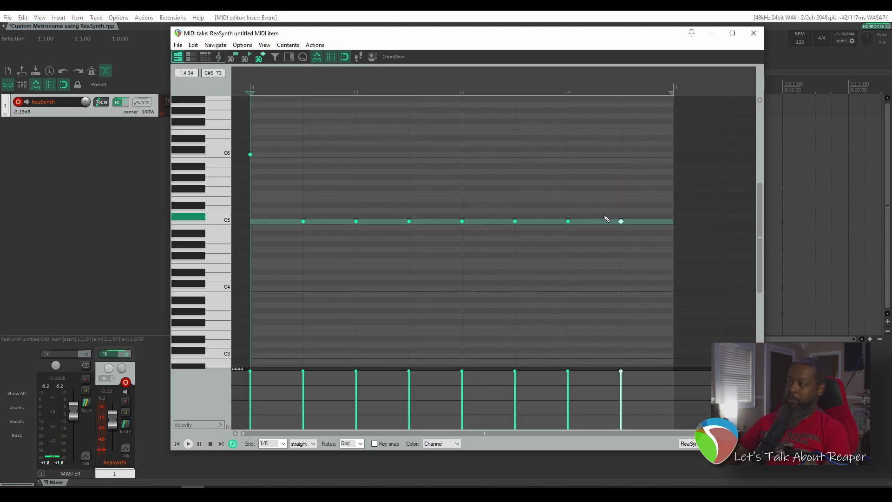
{"action": "key", "text": "space"}
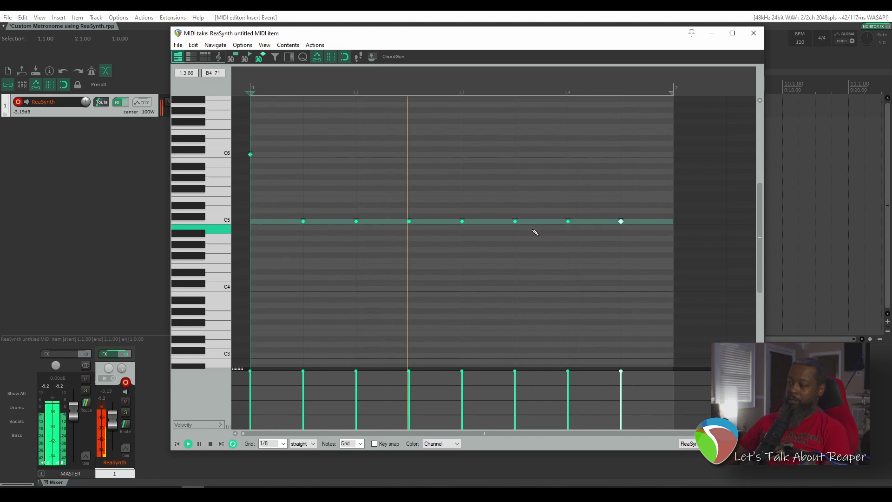
{"action": "key", "text": "space"}
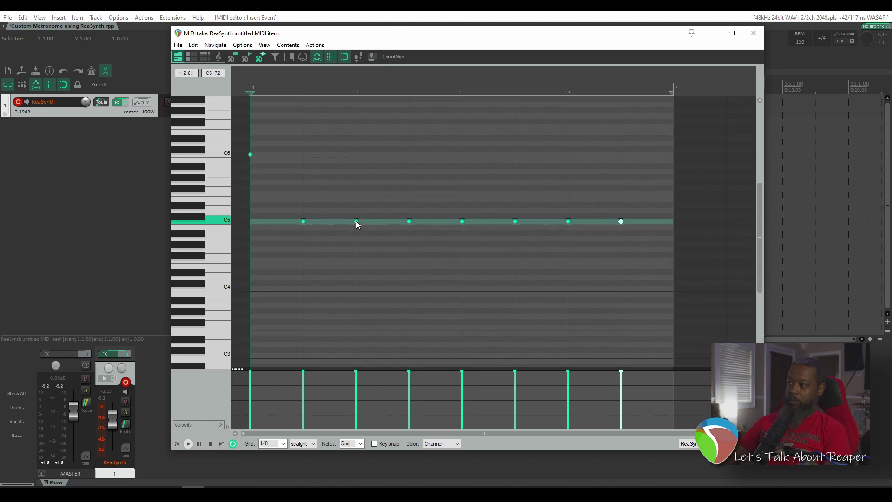
Raise the beat 2, 3 and 4 clicks to different higher pitches, audition, then select all notes after beat 1.
{"action": "left_click_drag", "start_coordinate": [357, 221], "coordinate": [356, 199]}
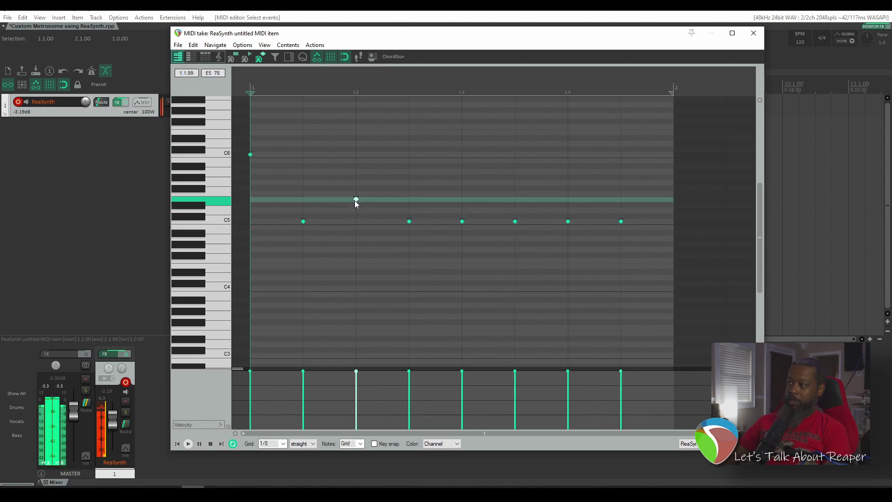
{"action": "left_click_drag", "start_coordinate": [462, 222], "coordinate": [462, 210]}
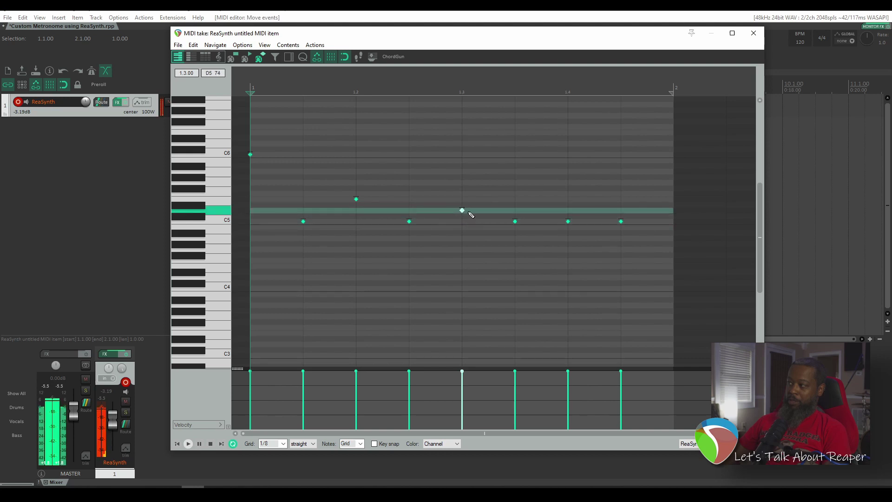
{"action": "left_click_drag", "start_coordinate": [567, 221], "coordinate": [568, 200]}
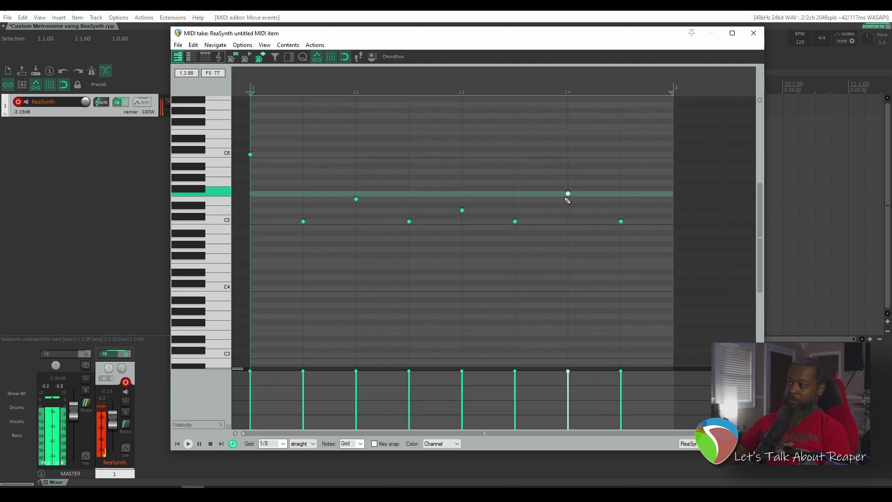
{"action": "key", "text": "space"}
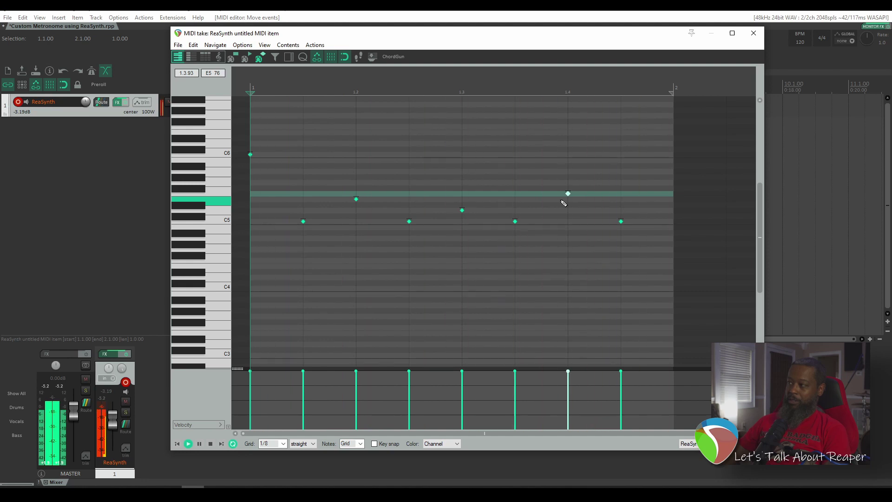
{"action": "key", "text": "space"}
{"action": "left_click_drag", "start_coordinate": [299, 179], "coordinate": [640, 250]}
Delete the selected notes and set the grid back to 1/4.
{"action": "key", "text": "Delete"}
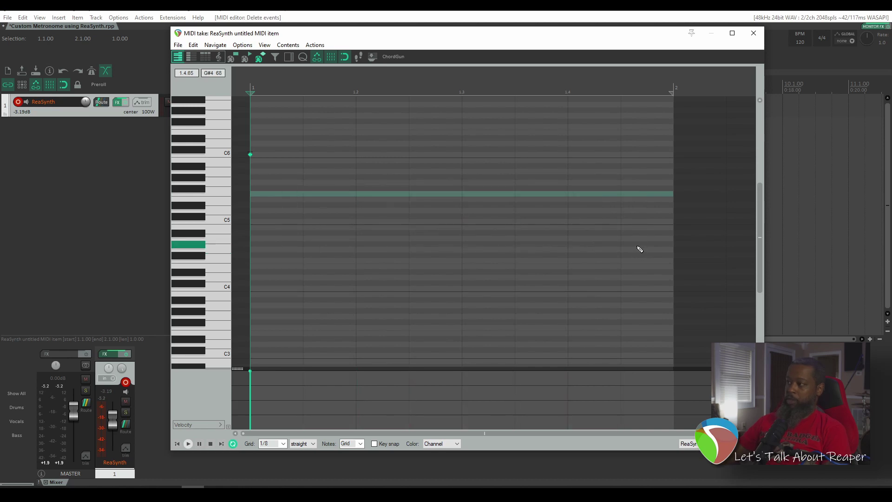
{"action": "left_click", "coordinate": [283, 444]}
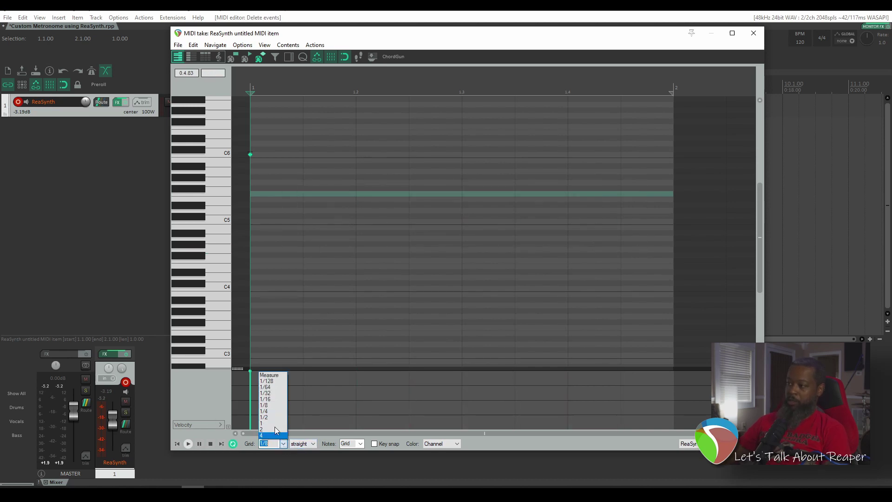
{"action": "left_click", "coordinate": [274, 415]}
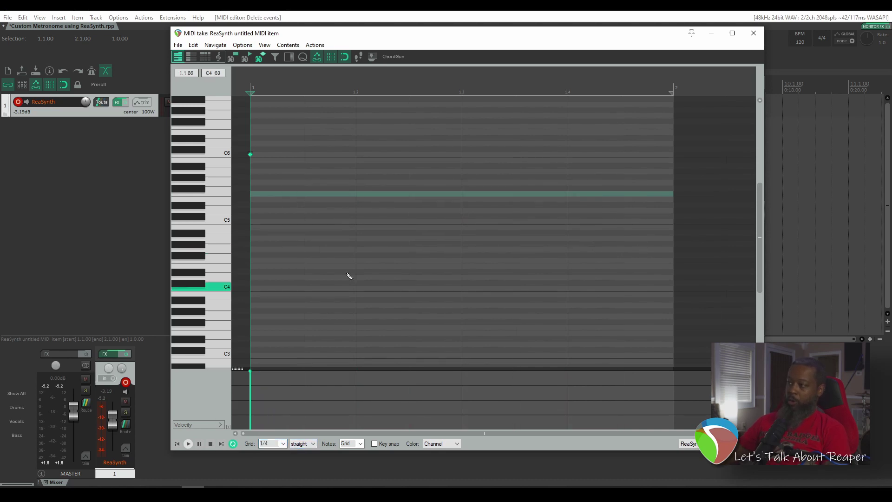
Add C5 clicks on beats 2, 3 and 4, then close the MIDI editor.
{"action": "left_click", "coordinate": [357, 227]}
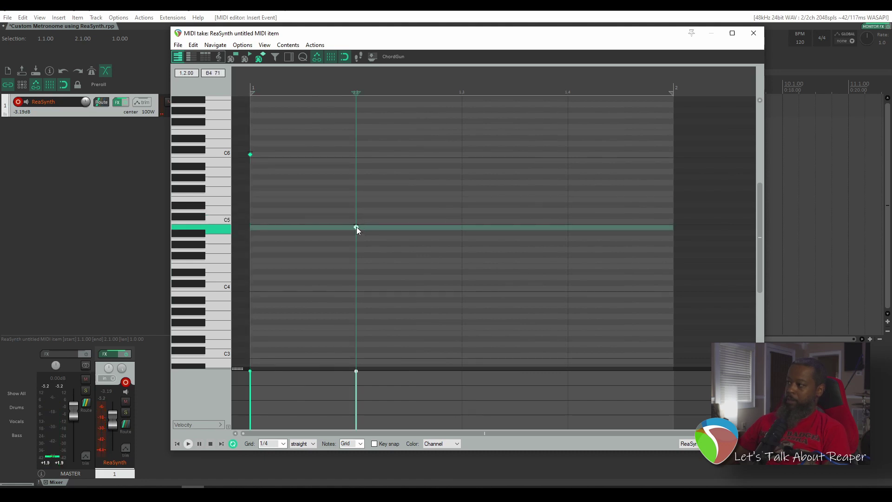
{"action": "left_click_drag", "start_coordinate": [356, 227], "coordinate": [356, 221]}
{"action": "left_click", "coordinate": [463, 223]}
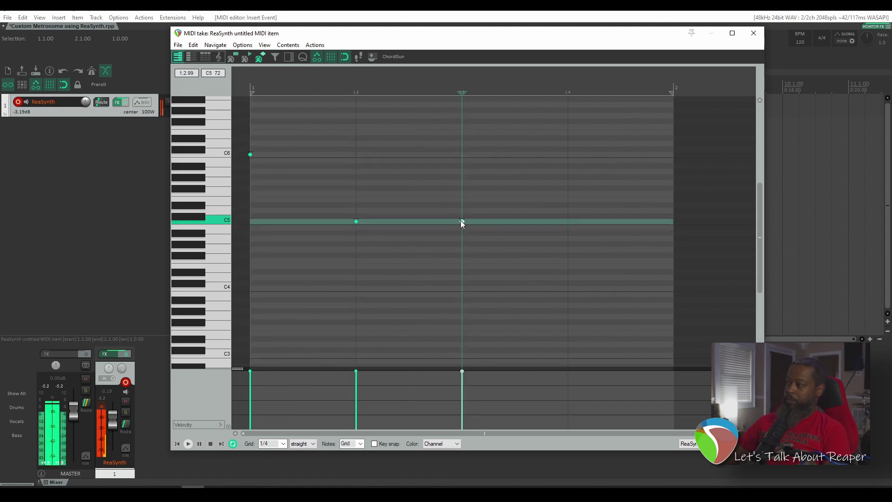
{"action": "left_click", "coordinate": [568, 224]}
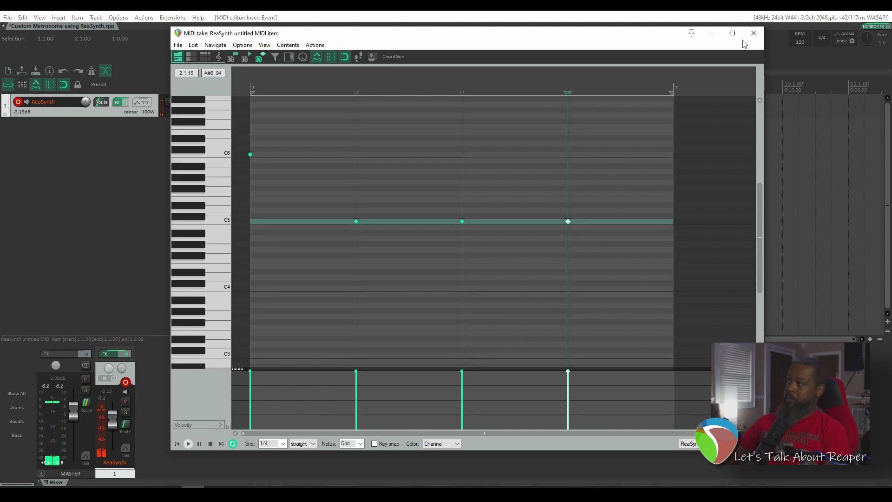
{"action": "left_click", "coordinate": [754, 33]}
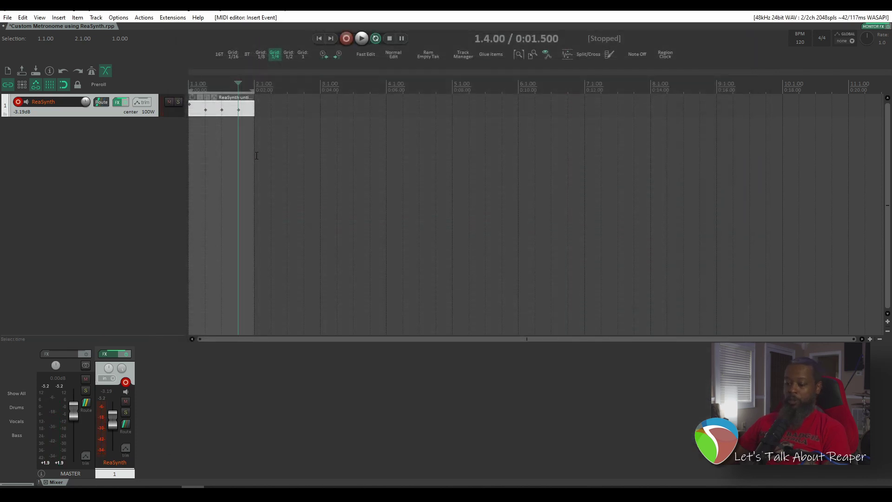
Turn off looping, clear the time selection, enlarge the track, and stretch the MIDI item to about bar 573.
{"action": "key", "text": "r"}
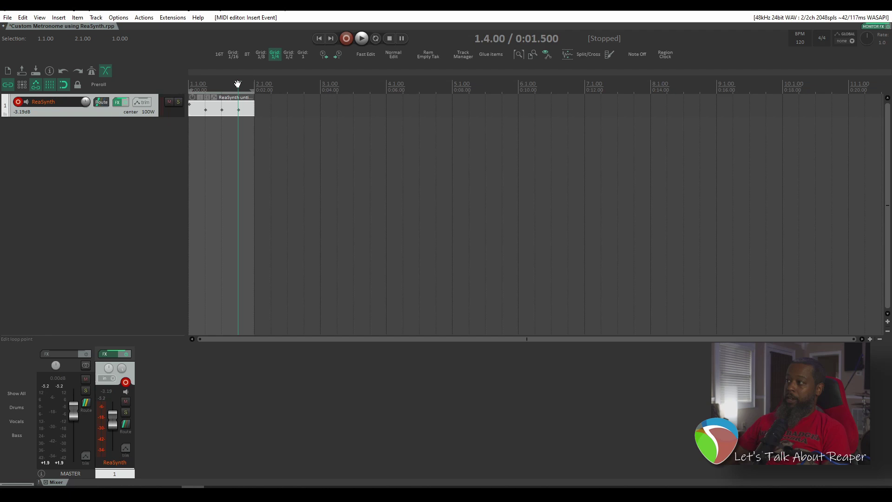
{"action": "key", "text": "Escape"}
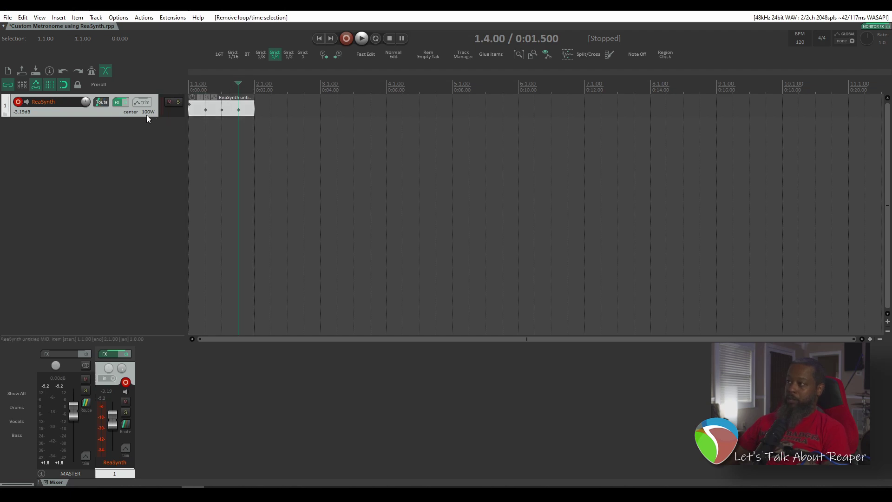
{"action": "left_click_drag", "start_coordinate": [146, 115], "coordinate": [146, 199]}
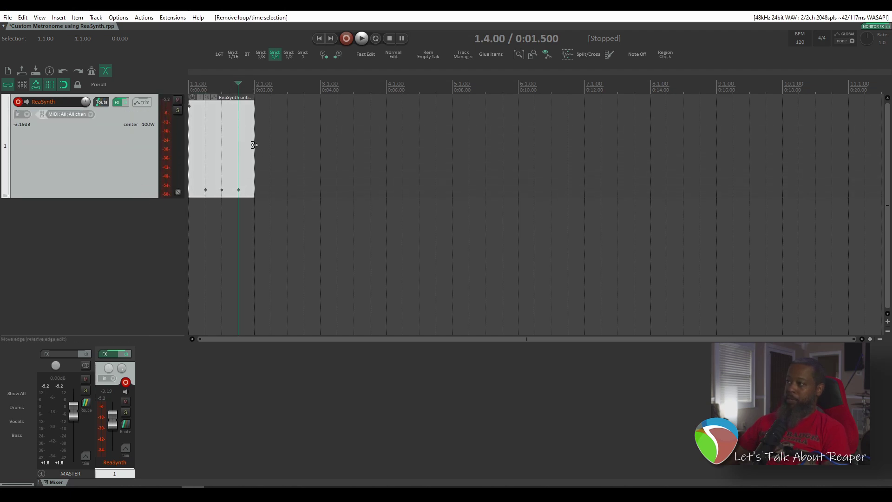
{"action": "left_click_drag", "start_coordinate": [254, 145], "coordinate": [421, 153]}
Zoom back to the project start and place the edit cursor at bar 9.
{"action": "scroll", "coordinate": [796, 149], "scroll_direction": "down", "scroll_amount": 3}
{"action": "scroll", "coordinate": [816, 156], "scroll_direction": "down", "scroll_amount": 2}
{"action": "scroll", "coordinate": [814, 158], "scroll_direction": "down", "scroll_amount": 2}
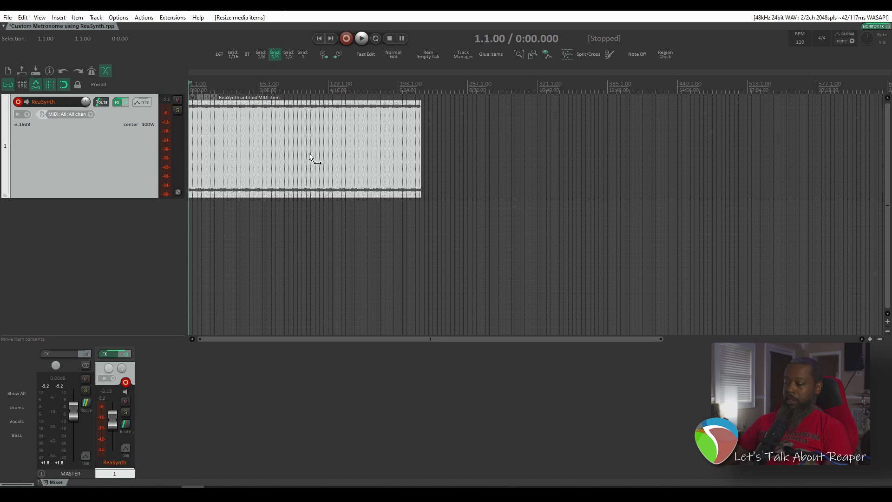
{"action": "scroll", "coordinate": [228, 149], "scroll_direction": "up", "scroll_amount": 10}
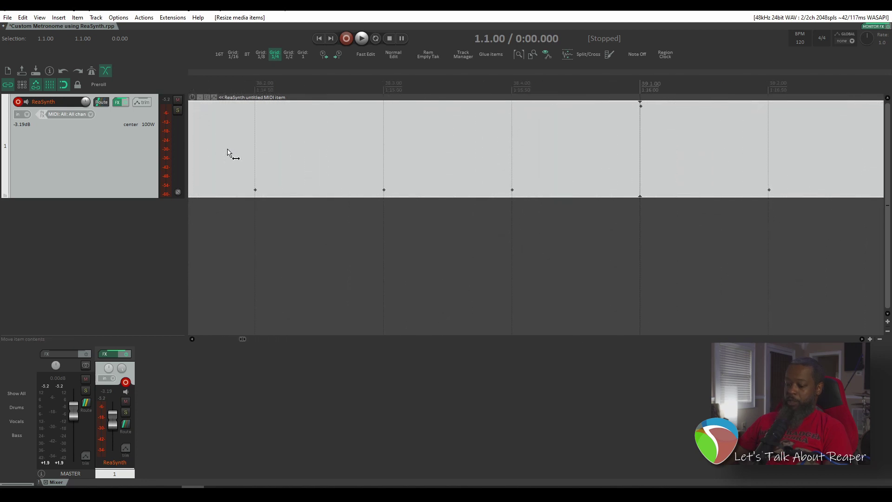
{"action": "scroll", "coordinate": [233, 154], "scroll_direction": "left", "scroll_amount": 3}
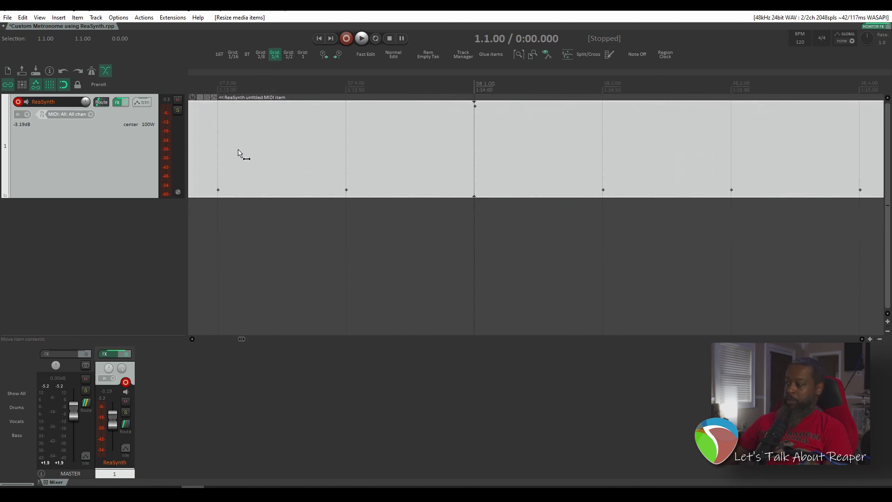
{"action": "key", "text": "Home"}
{"action": "scroll", "coordinate": [297, 160], "scroll_direction": "down", "scroll_amount": 2}
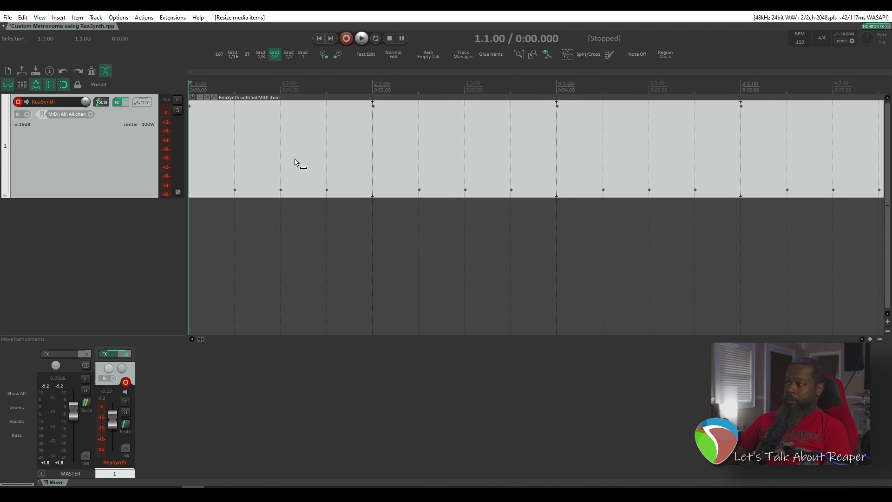
{"action": "scroll", "coordinate": [295, 161], "scroll_direction": "down", "scroll_amount": 4}
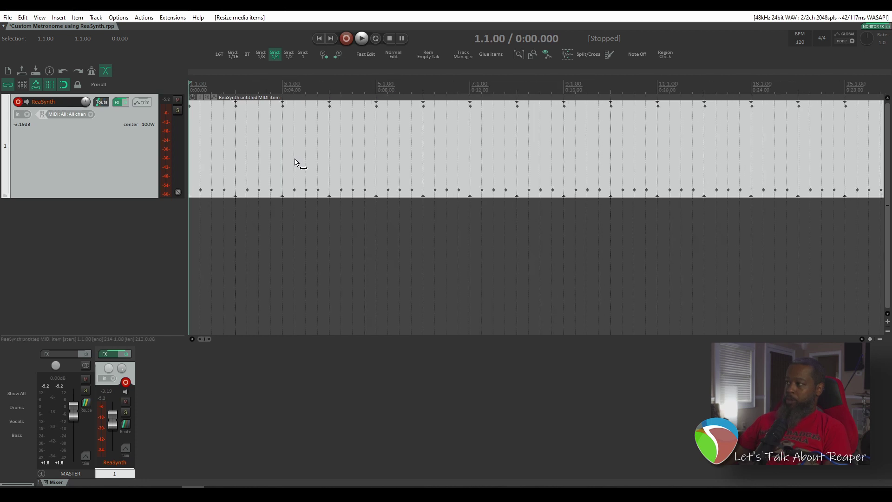
{"action": "scroll", "coordinate": [298, 163], "scroll_direction": "down", "scroll_amount": 1}
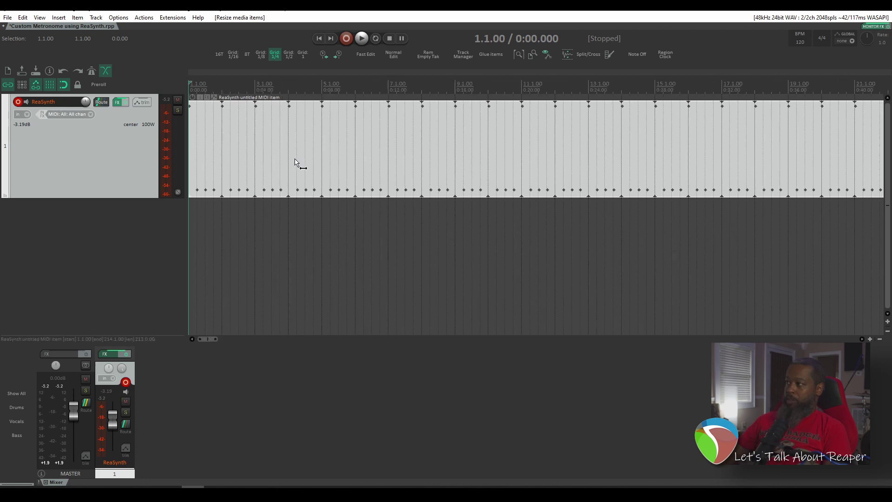
{"action": "left_click", "coordinate": [455, 84]}
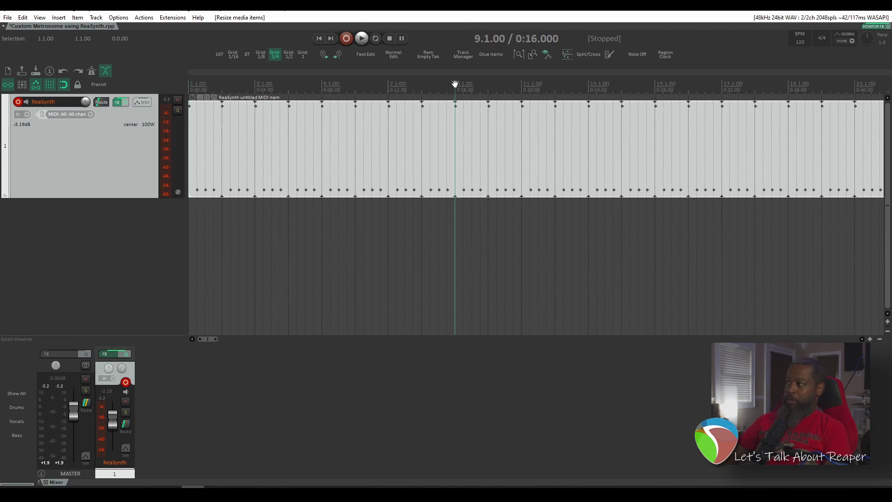
Insert a tempo change marker of 175 BPM at bar 9.
{"action": "left_click", "coordinate": [59, 17]}
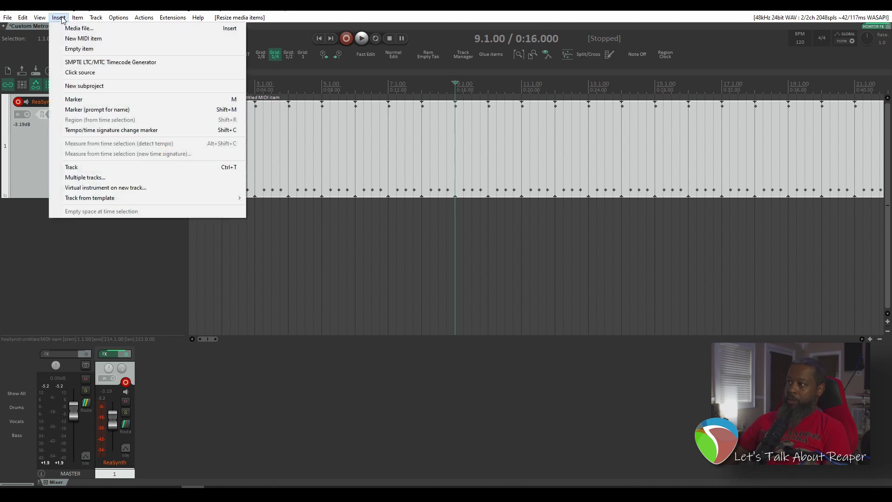
{"action": "left_click", "coordinate": [85, 131]}
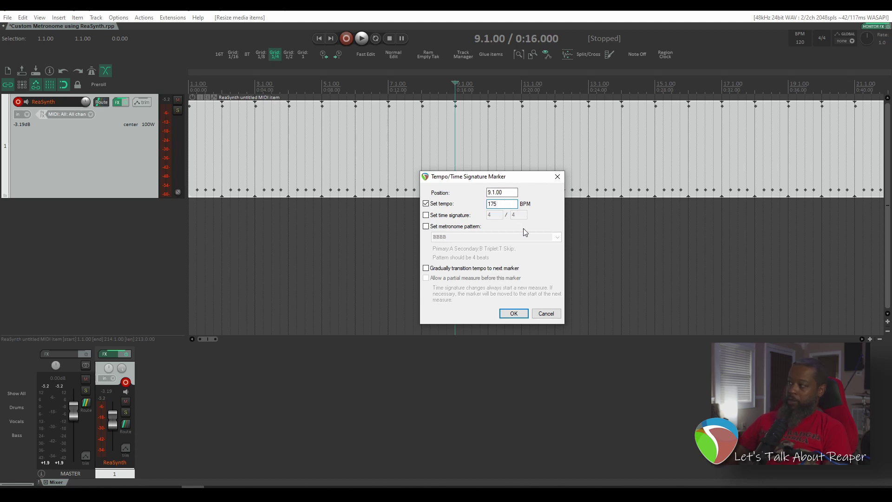
{"action": "left_click", "coordinate": [514, 314]}
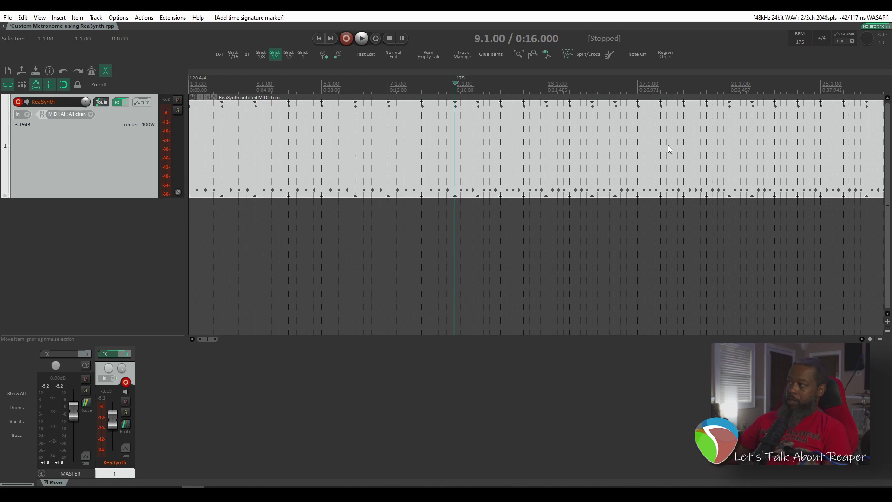
Insert a tempo change marker at bar 10 returning to 120 BPM.
{"action": "scroll", "coordinate": [488, 111], "scroll_direction": "up", "scroll_amount": 4}
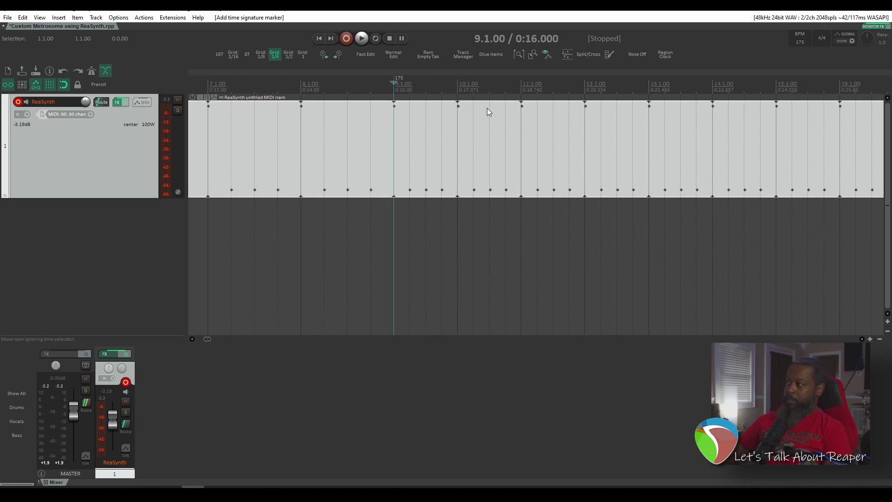
{"action": "left_click", "coordinate": [458, 86]}
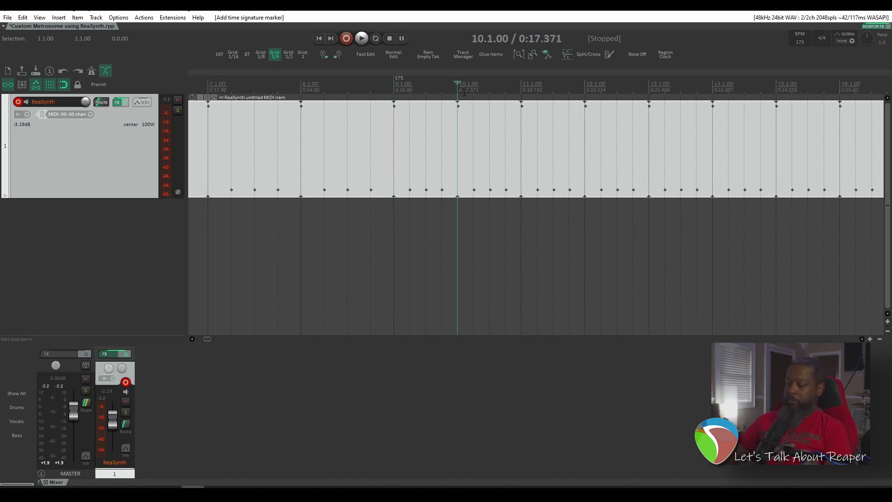
{"action": "left_click", "coordinate": [61, 20]}
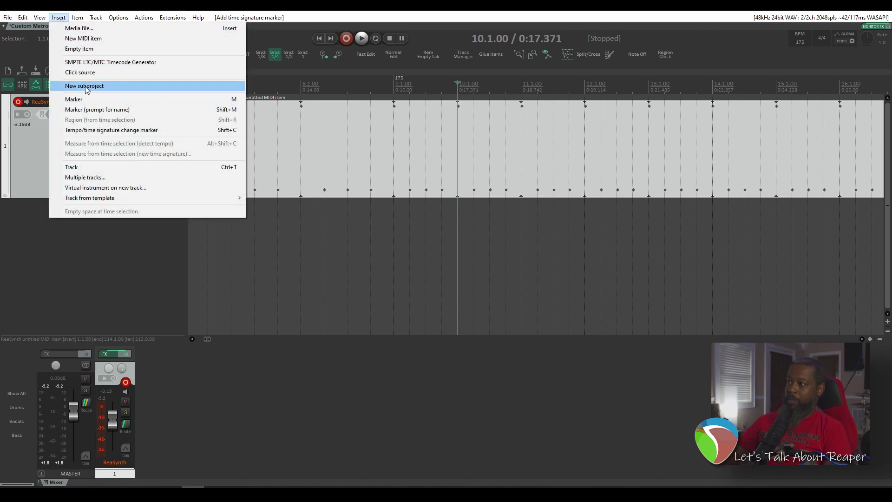
{"action": "left_click", "coordinate": [92, 130]}
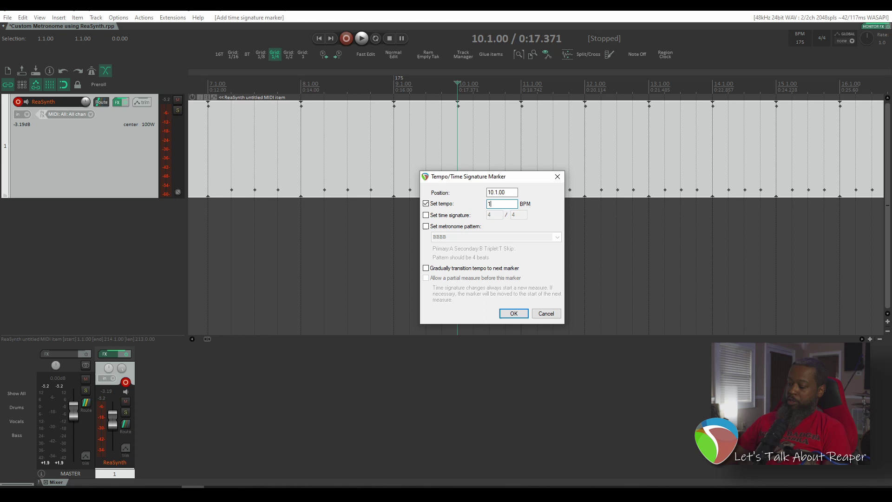
{"action": "key", "text": "BackSpace"}
{"action": "left_click", "coordinate": [514, 313]}
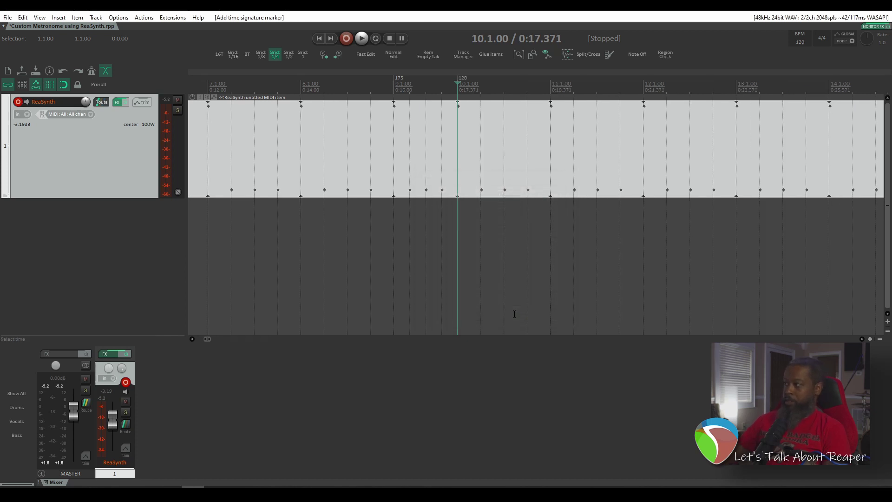
{"action": "scroll", "coordinate": [543, 167], "scroll_direction": "down", "scroll_amount": 5}
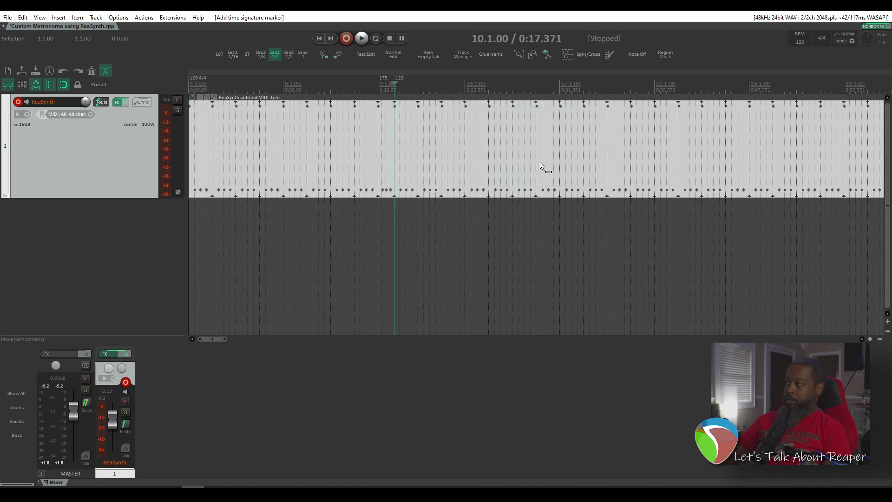
{"action": "left_click", "coordinate": [354, 86]}
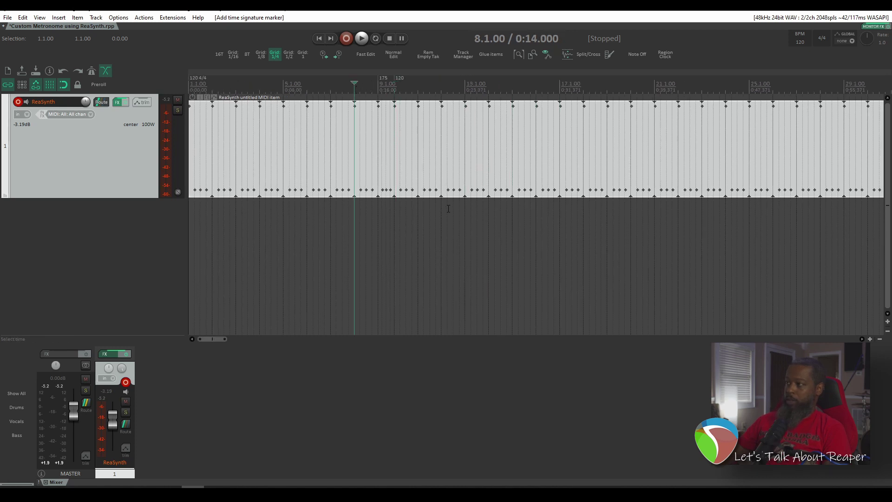
{"action": "key", "text": "space"}
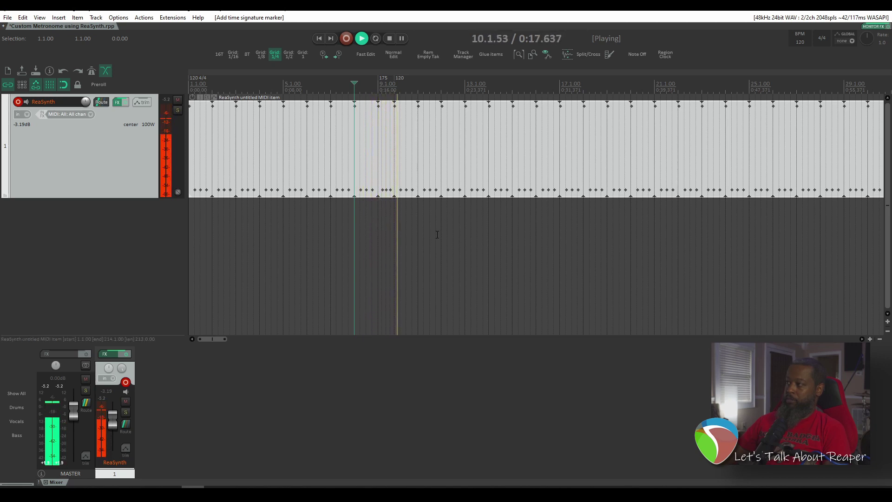
{"action": "key", "text": "space"}
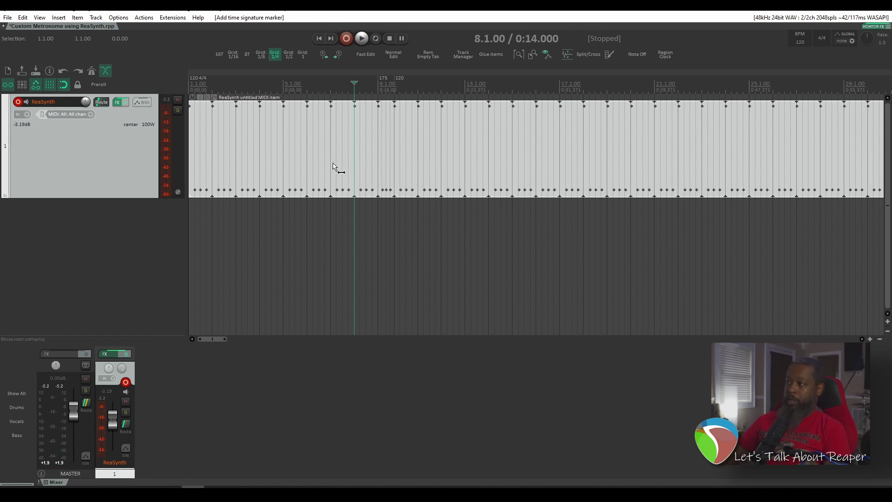
{"action": "left_click", "coordinate": [102, 102]}
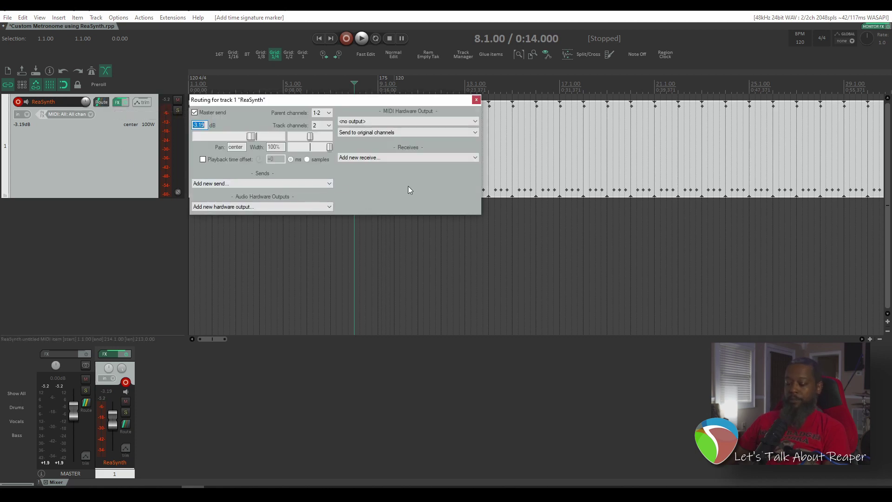
{"action": "left_click", "coordinate": [476, 99]}
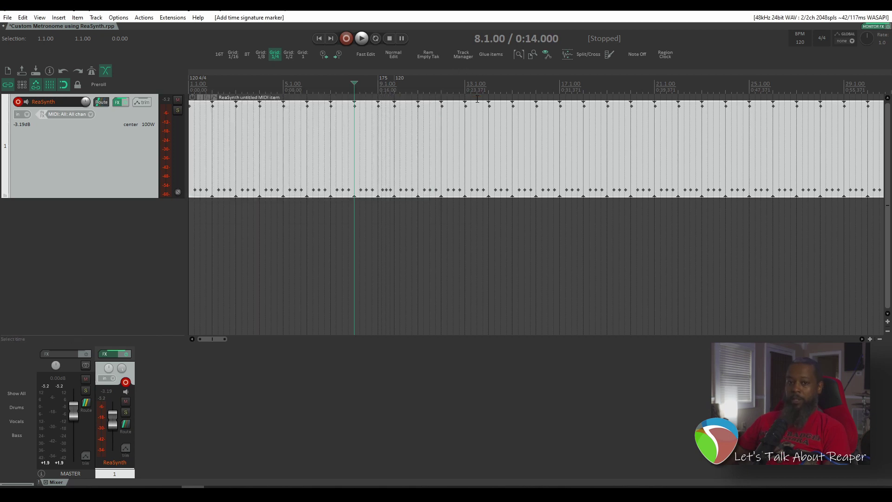